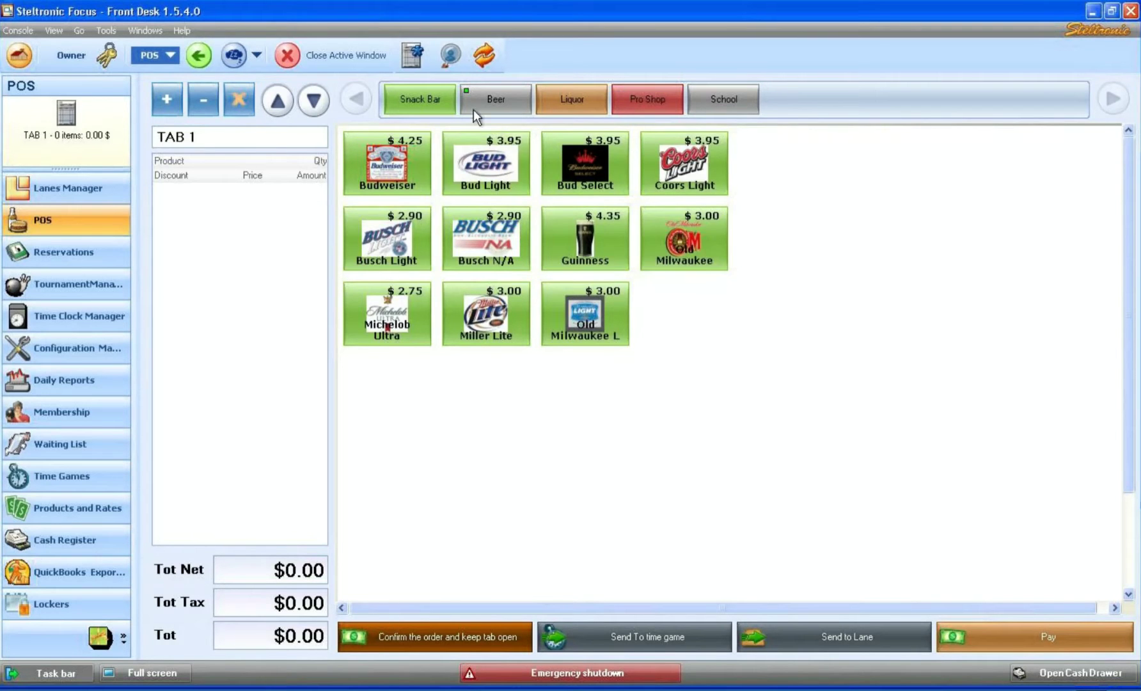
- Add one Budweiser and one Bud Light to TAB 1 and take the $8.20 order to payment
{"action": "left_click", "coordinate": [434, 100]}
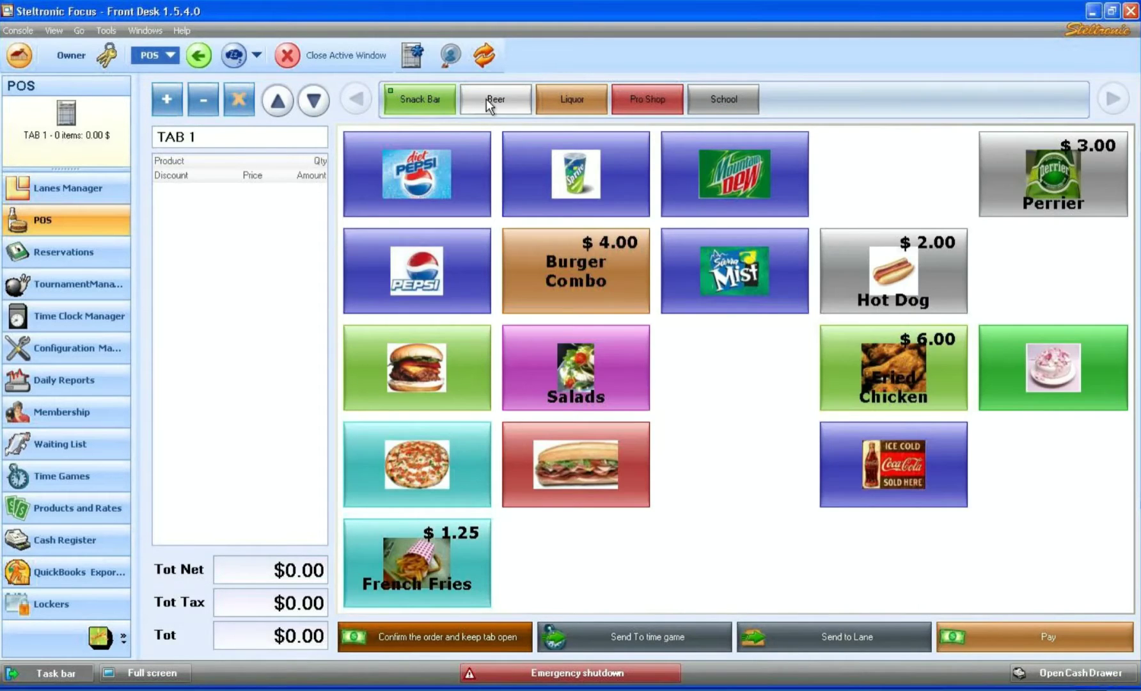
{"action": "left_click", "coordinate": [494, 100]}
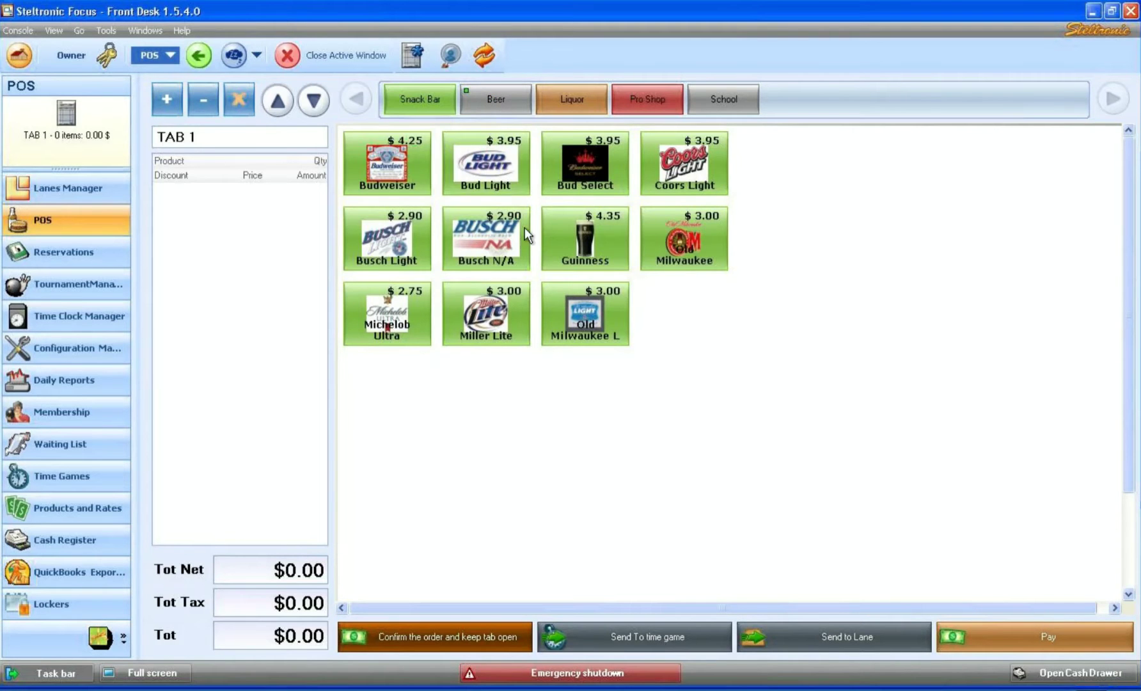
{"action": "left_click", "coordinate": [392, 168]}
{"action": "left_click", "coordinate": [474, 165]}
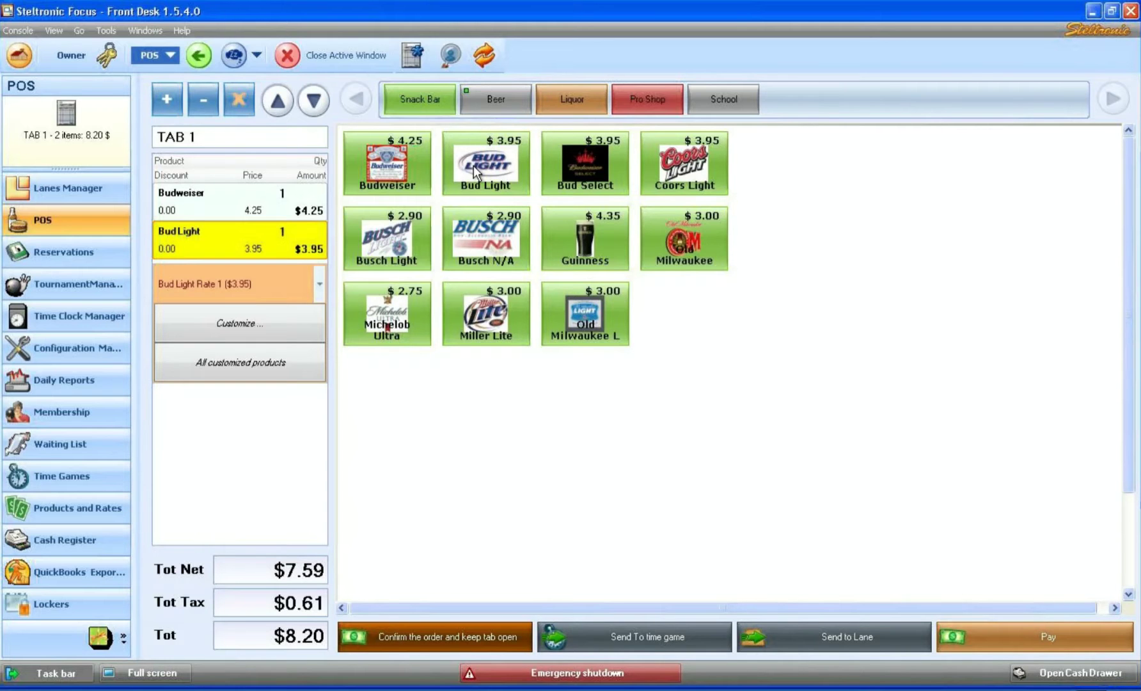
{"action": "left_click", "coordinate": [996, 631]}
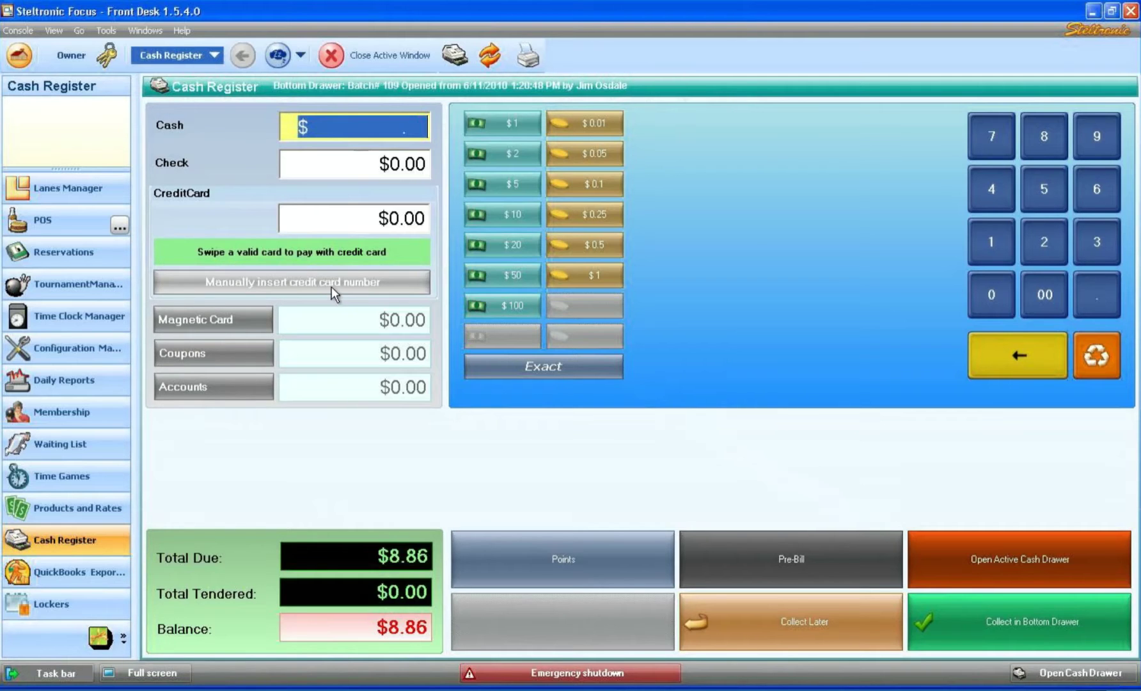
- Pay the $8.86 bill with $20 cash for $11.14 change, declining the printed receipt
{"action": "left_click", "coordinate": [327, 285]}
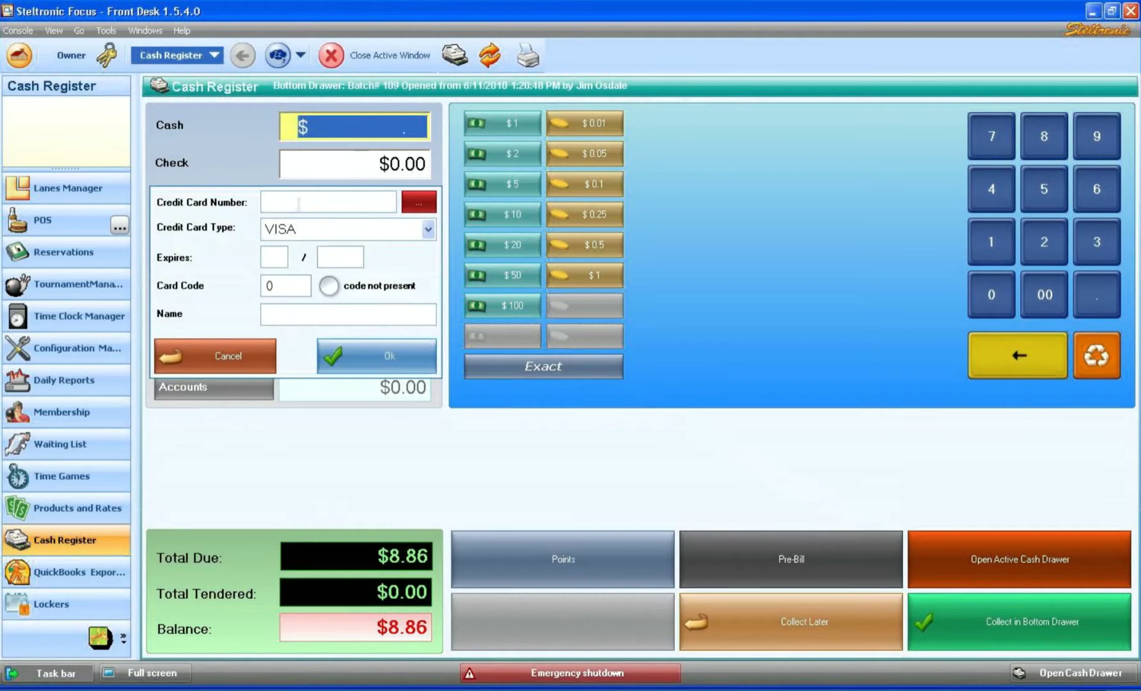
{"action": "left_click", "coordinate": [246, 366]}
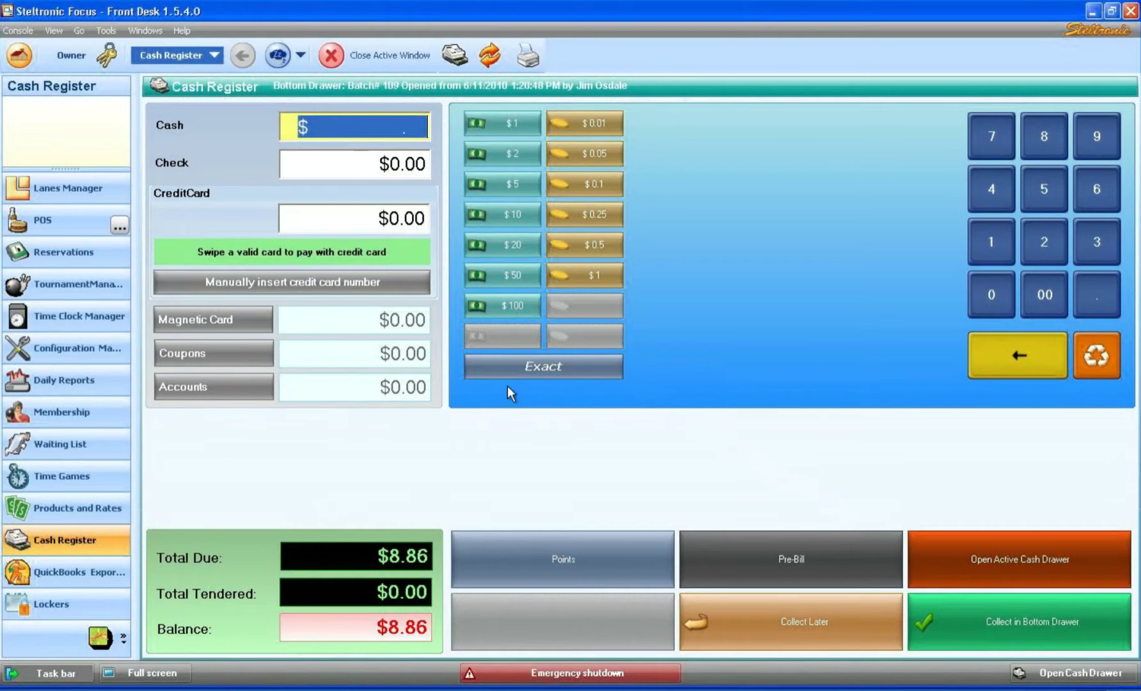
{"action": "left_click", "coordinate": [516, 245]}
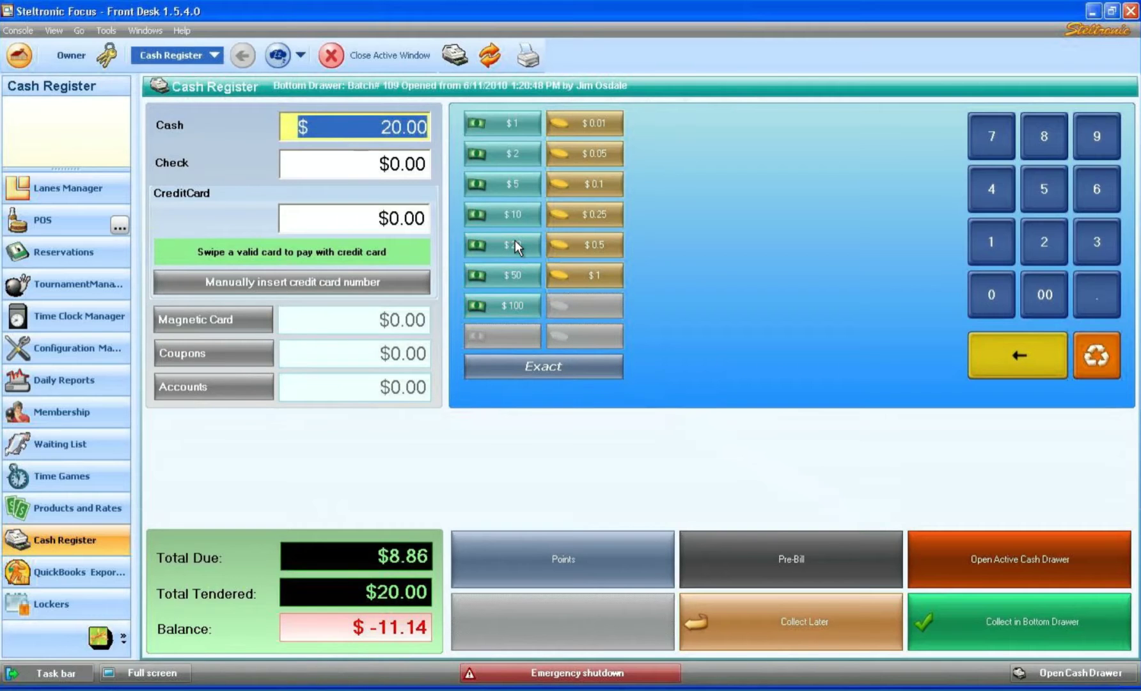
{"action": "left_click", "coordinate": [994, 630]}
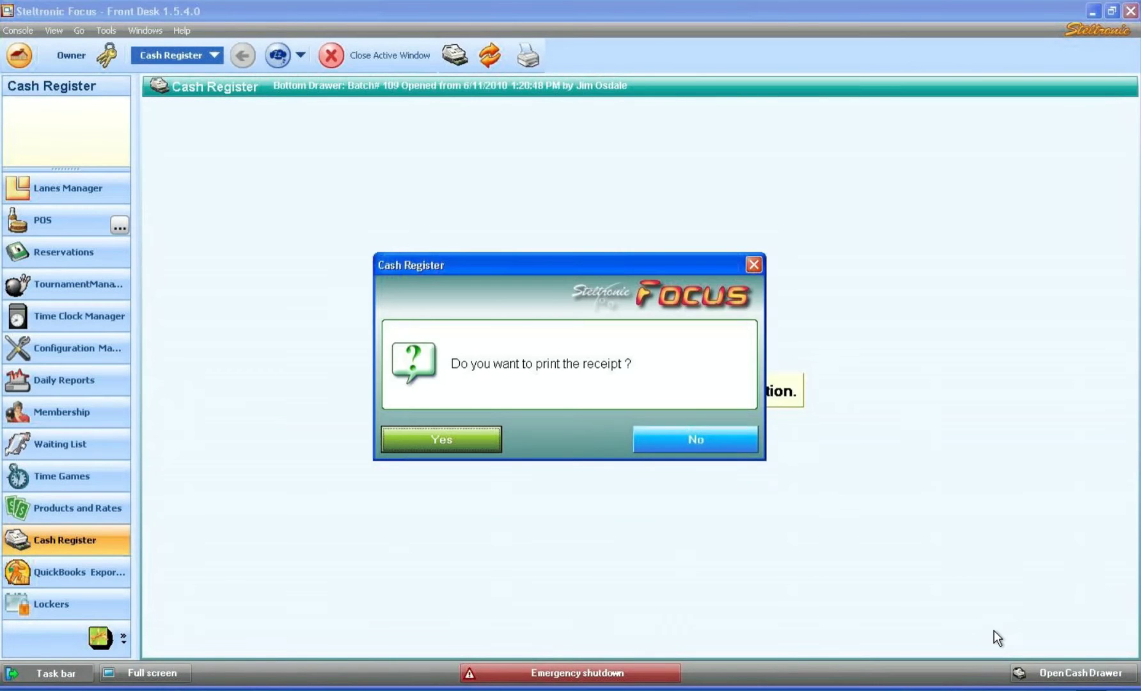
{"action": "left_click", "coordinate": [672, 442]}
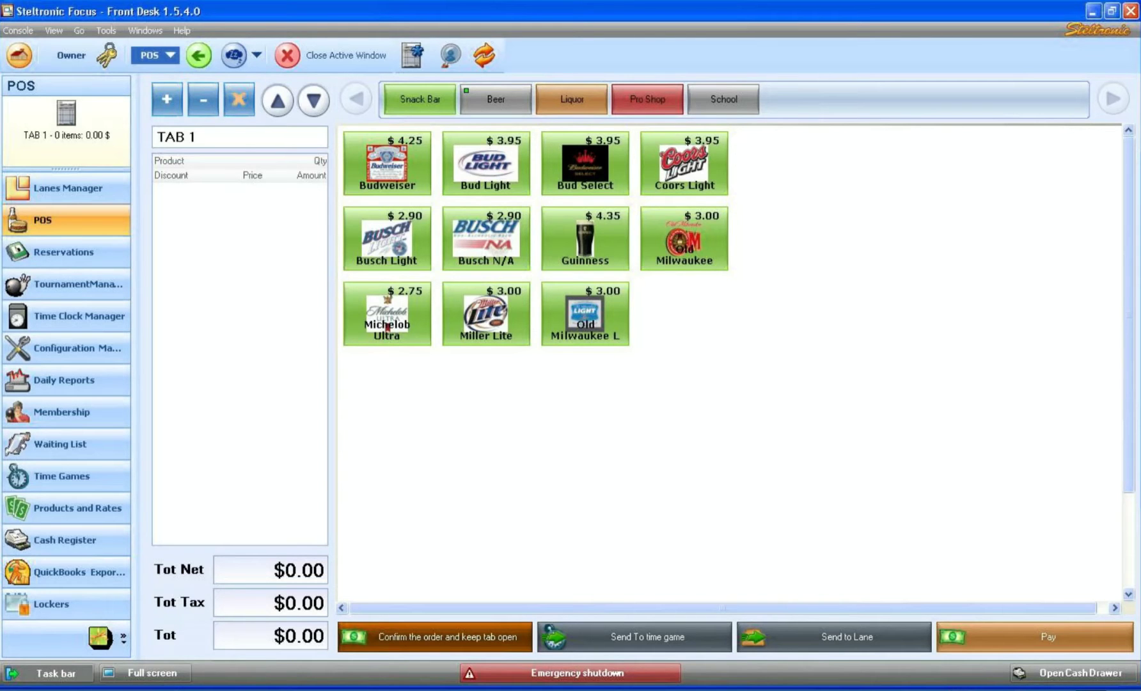
- Add a Greek Salad, a Fried Chicken and Busch Lights to TAB 1, then pay the $27.45 order
{"action": "left_click", "coordinate": [423, 103]}
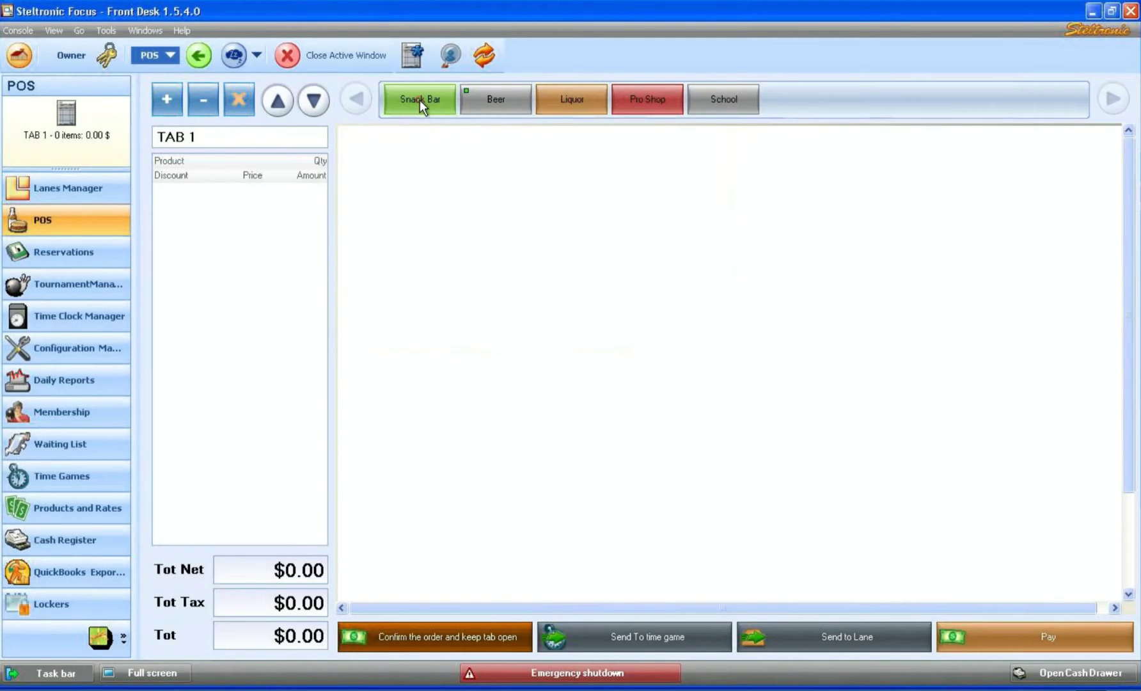
{"action": "left_click", "coordinate": [565, 377]}
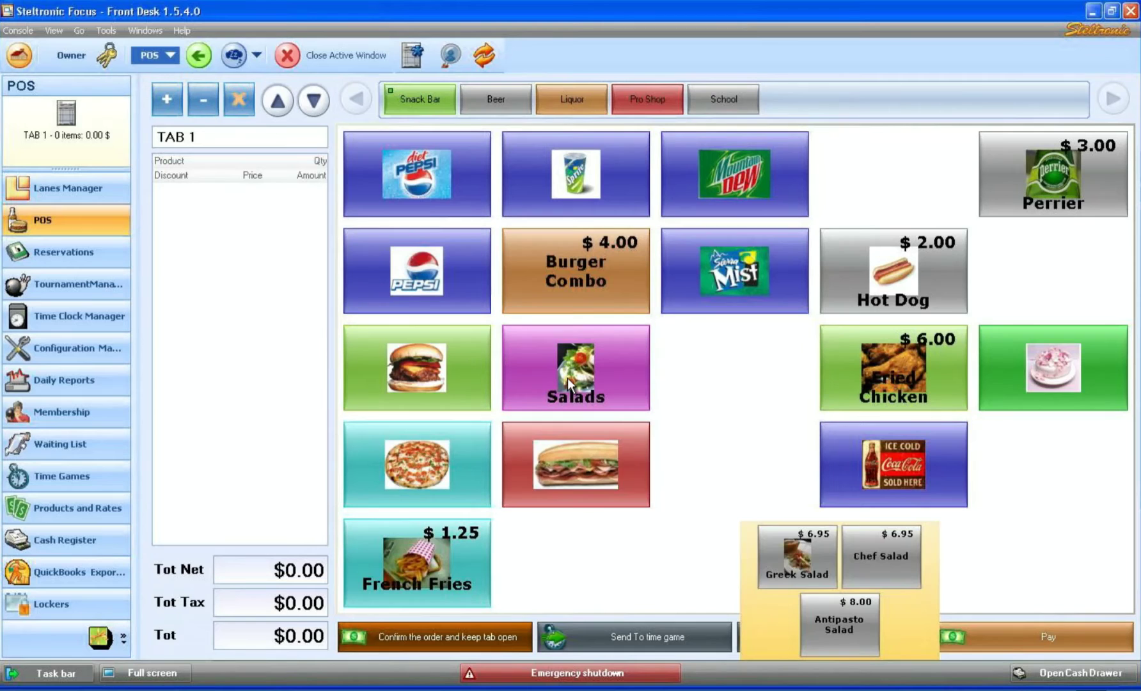
{"action": "left_click", "coordinate": [777, 546]}
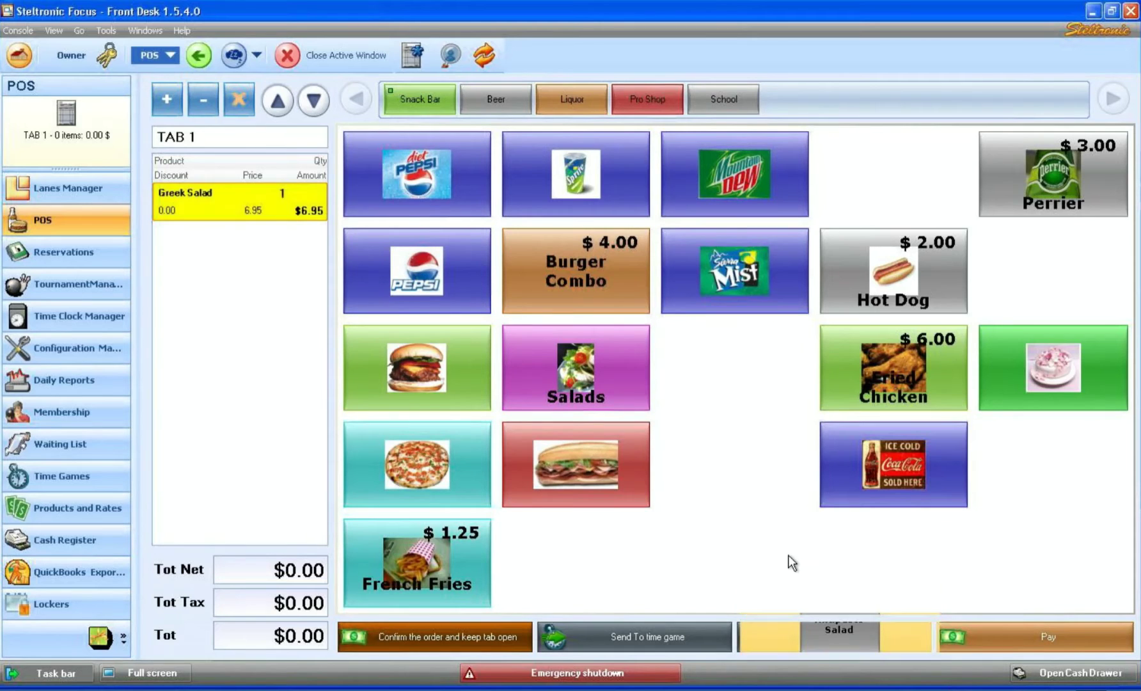
{"action": "left_click", "coordinate": [869, 369]}
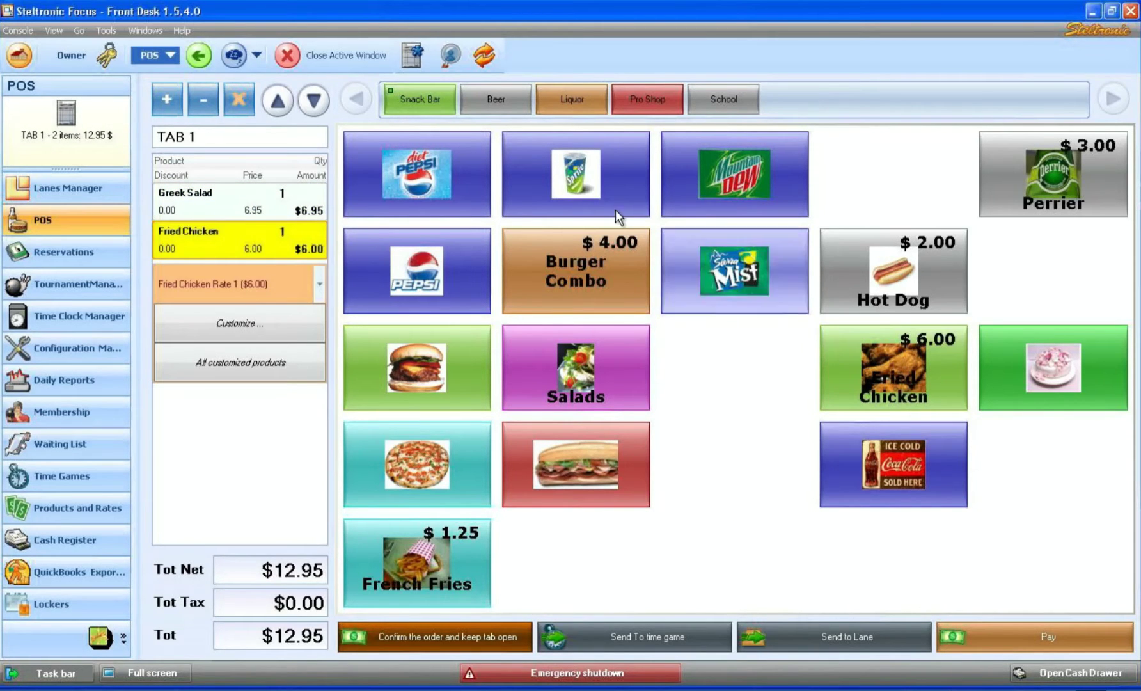
{"action": "left_click", "coordinate": [490, 102]}
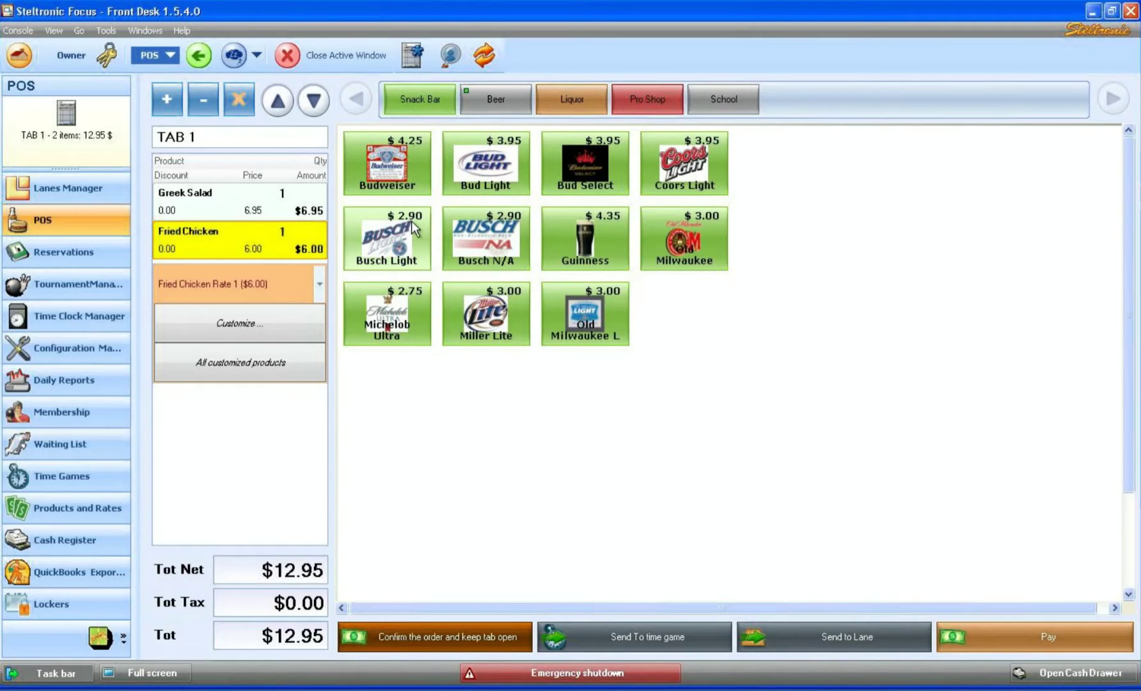
{"action": "left_click", "coordinate": [389, 231]}
{"action": "left_click", "coordinate": [389, 231]}
{"action": "left_click", "coordinate": [388, 229]}
{"action": "left_click", "coordinate": [388, 230]}
{"action": "left_click", "coordinate": [389, 230]}
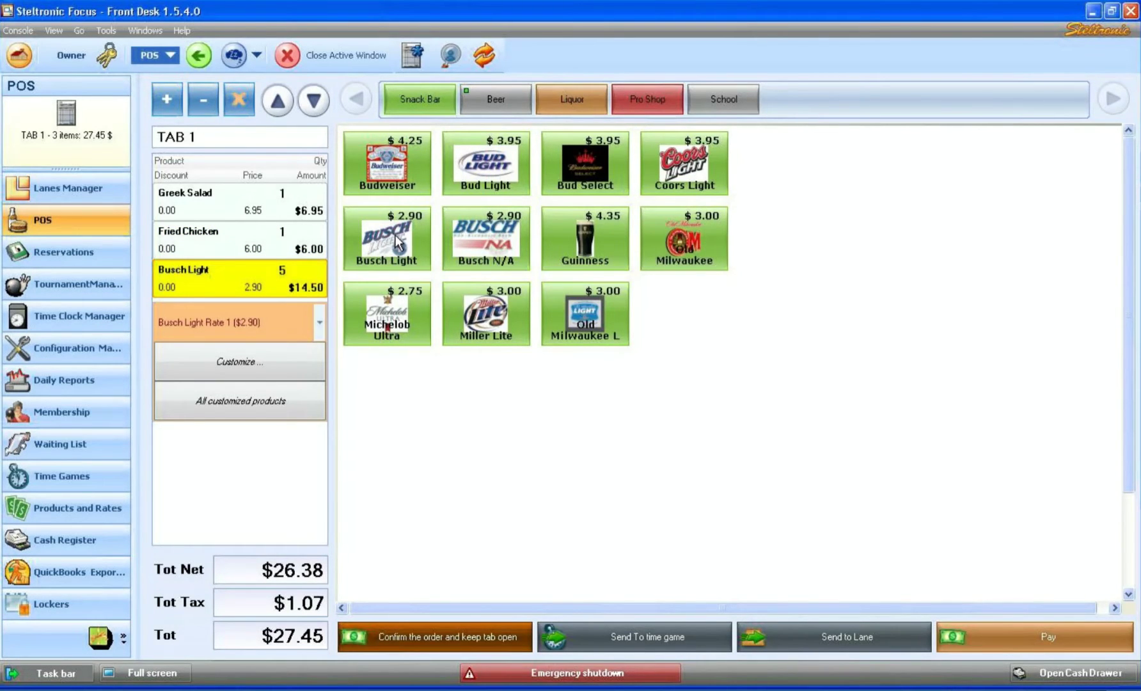
{"action": "left_click", "coordinate": [998, 631]}
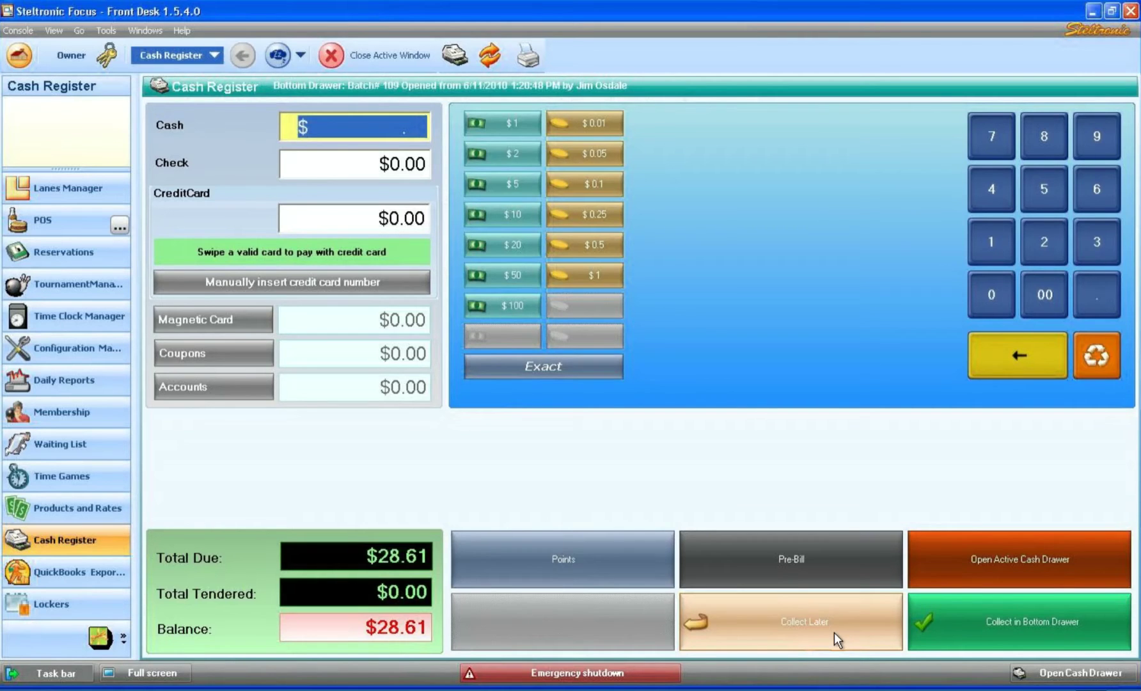
- Defer the $28.61 bill with Collect Later and back out to Not Closed Payments
{"action": "left_click", "coordinate": [834, 632]}
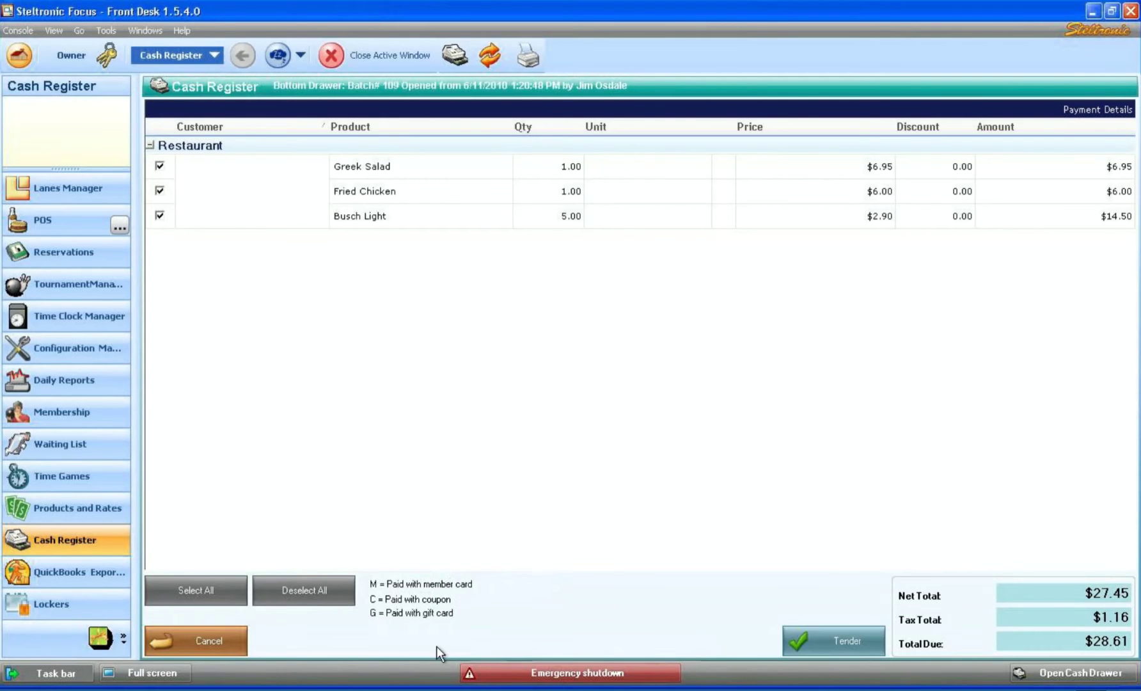
{"action": "left_click", "coordinate": [205, 642]}
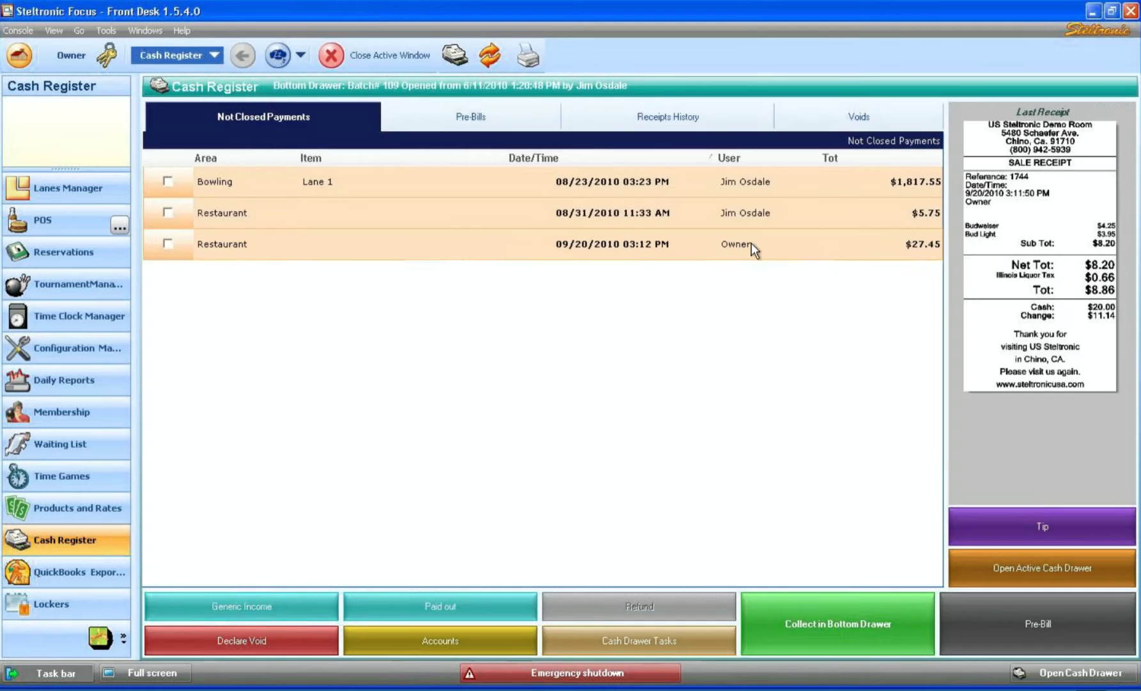
- Return to POS ordering after reviewing the open $27.45 Restaurant order
{"action": "left_click", "coordinate": [67, 220]}
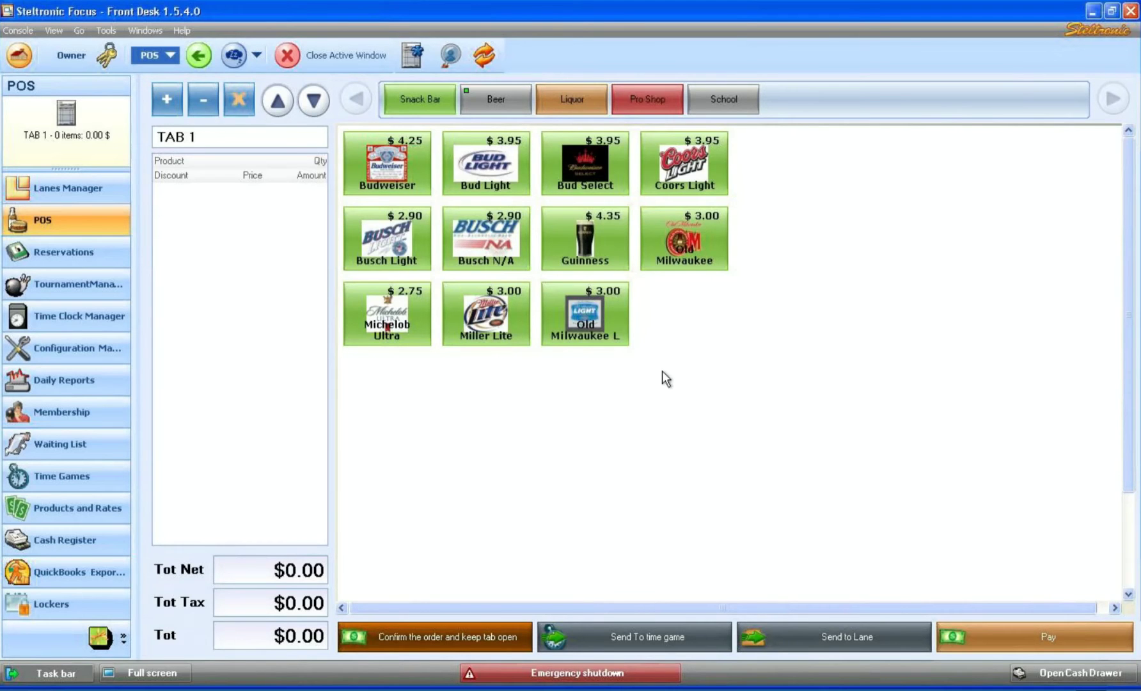
- Add a Burger Combo and a small Pepsi to the tab from the Snack Bar products
{"action": "left_click", "coordinate": [431, 102]}
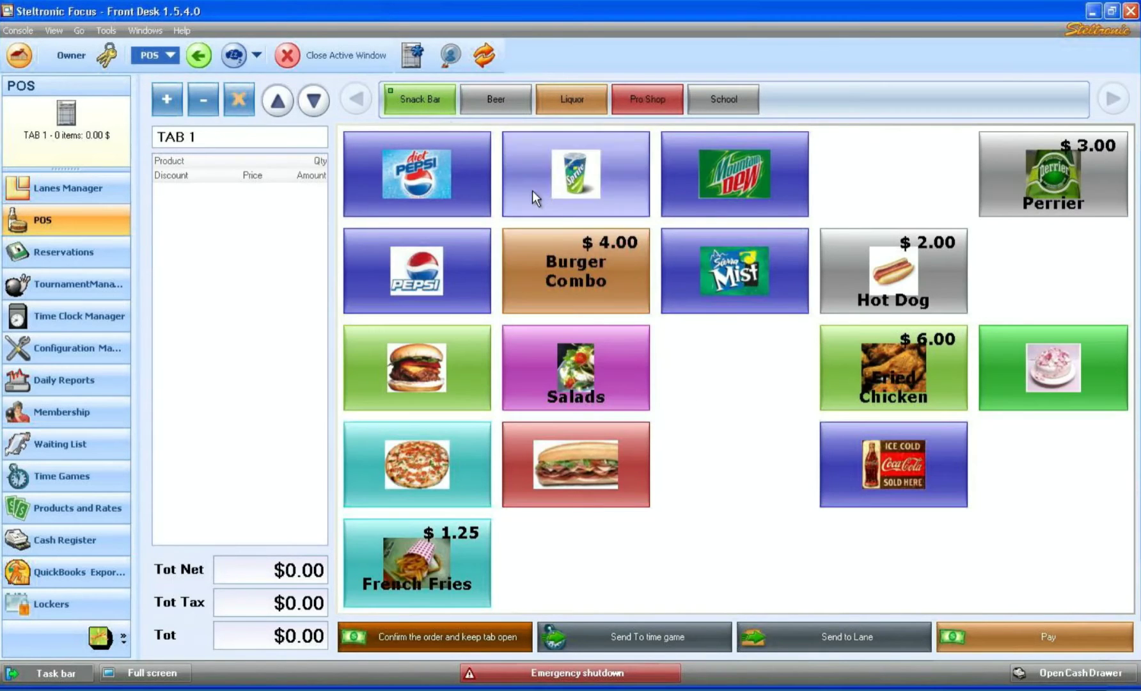
{"action": "left_click", "coordinate": [578, 246]}
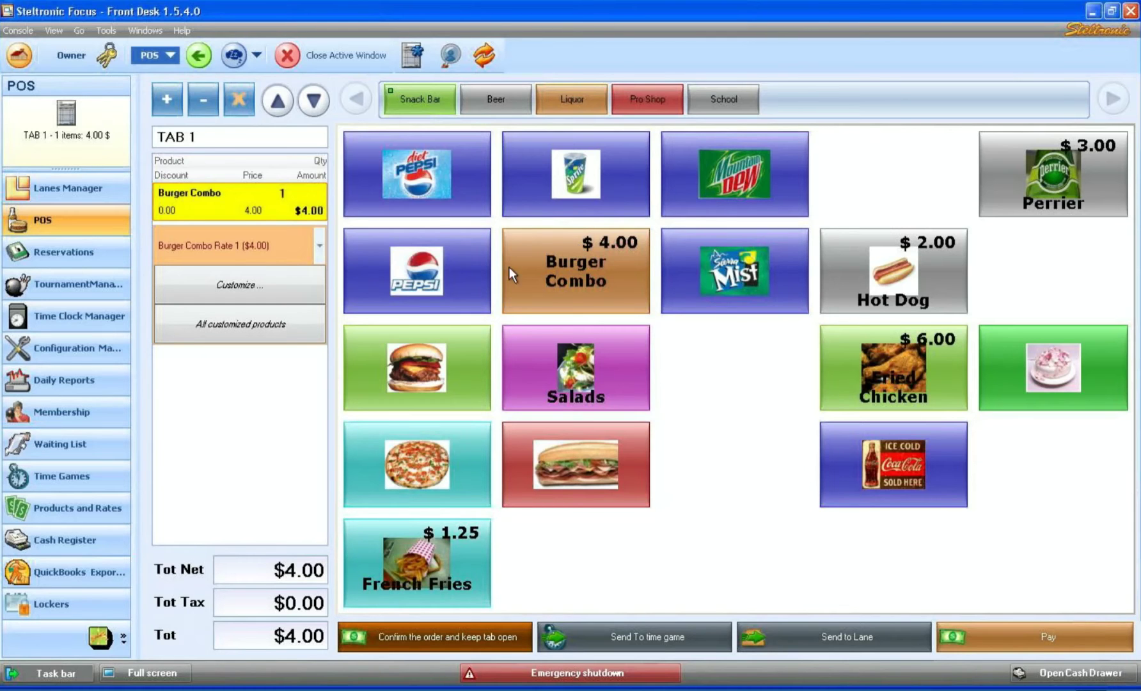
{"action": "left_click", "coordinate": [423, 282]}
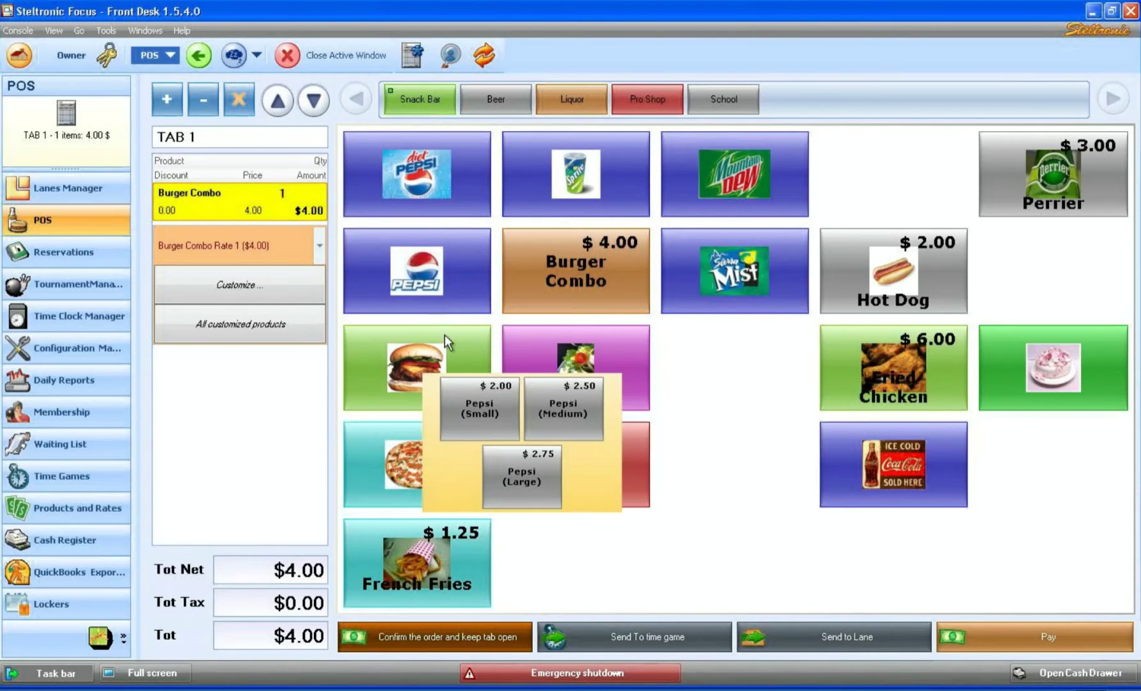
{"action": "left_click", "coordinate": [469, 409]}
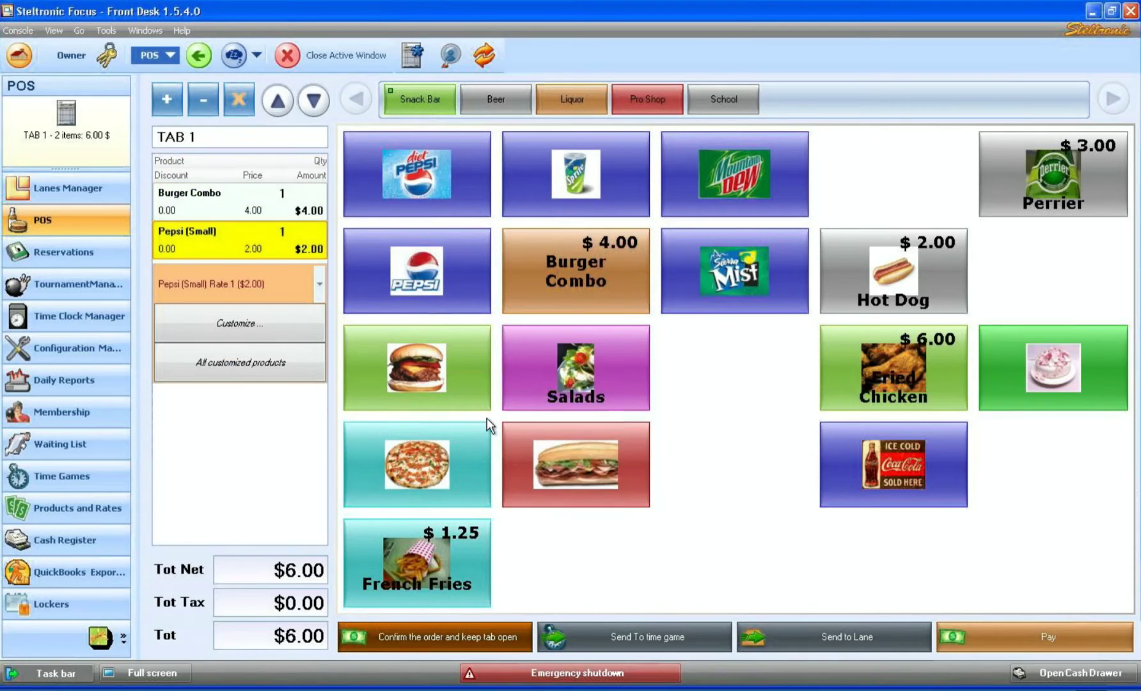
- Defer the $6.00 order for later collection and mark the $27.45 Restaurant order for payment
{"action": "left_click", "coordinate": [984, 644]}
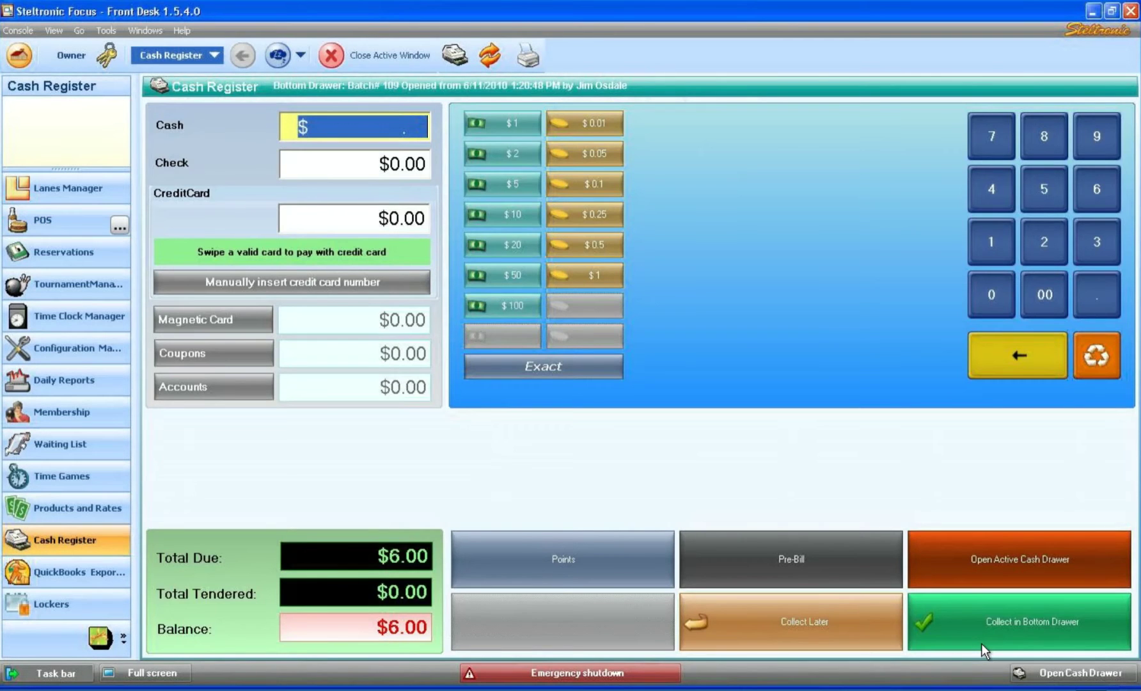
{"action": "left_click", "coordinate": [783, 633]}
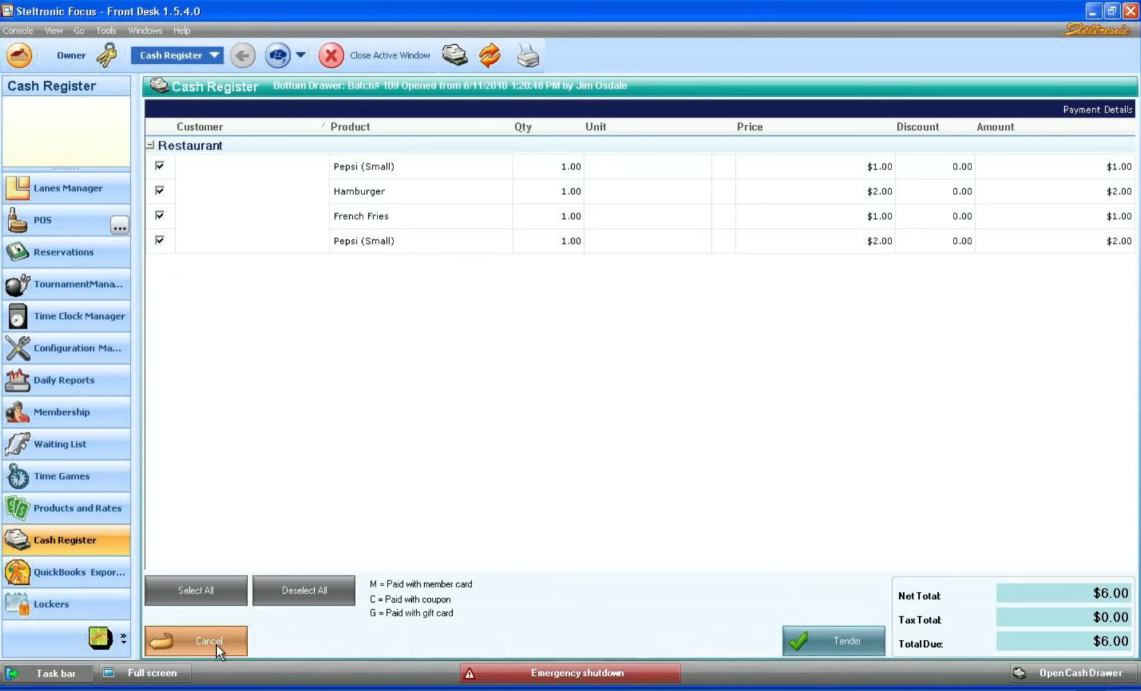
{"action": "left_click", "coordinate": [216, 645]}
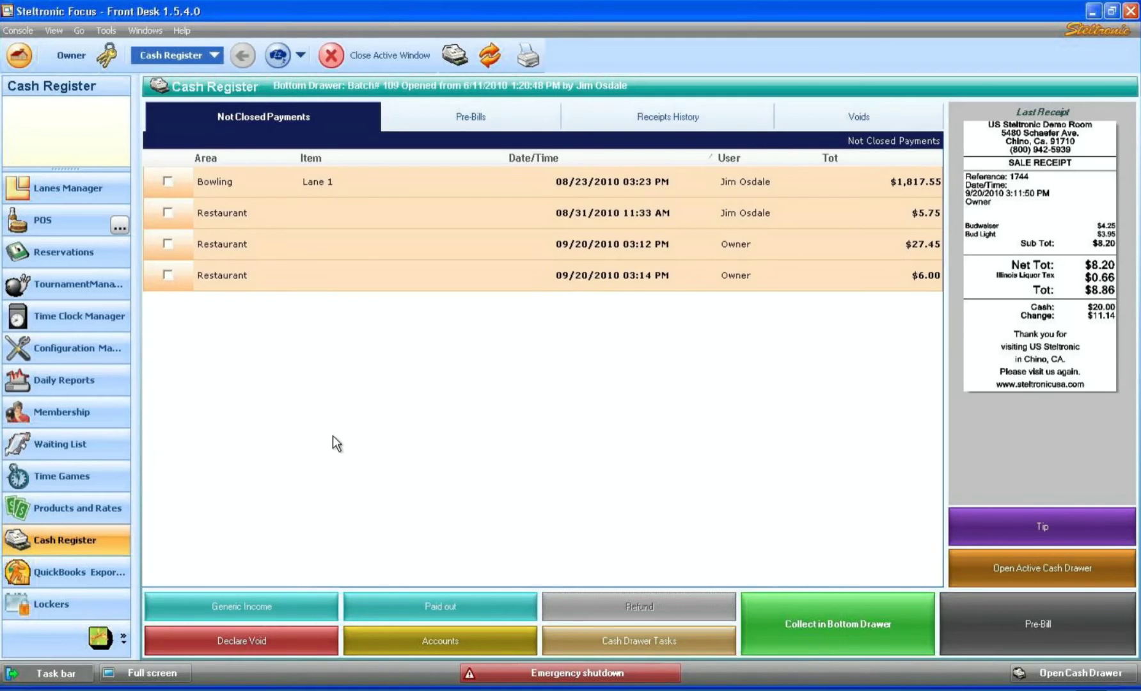
{"action": "left_click", "coordinate": [172, 240]}
- Collect the $27.45 and $6.00 Restaurant orders together, excluding the Busch Light, for $18.95 due
{"action": "left_click", "coordinate": [171, 276]}
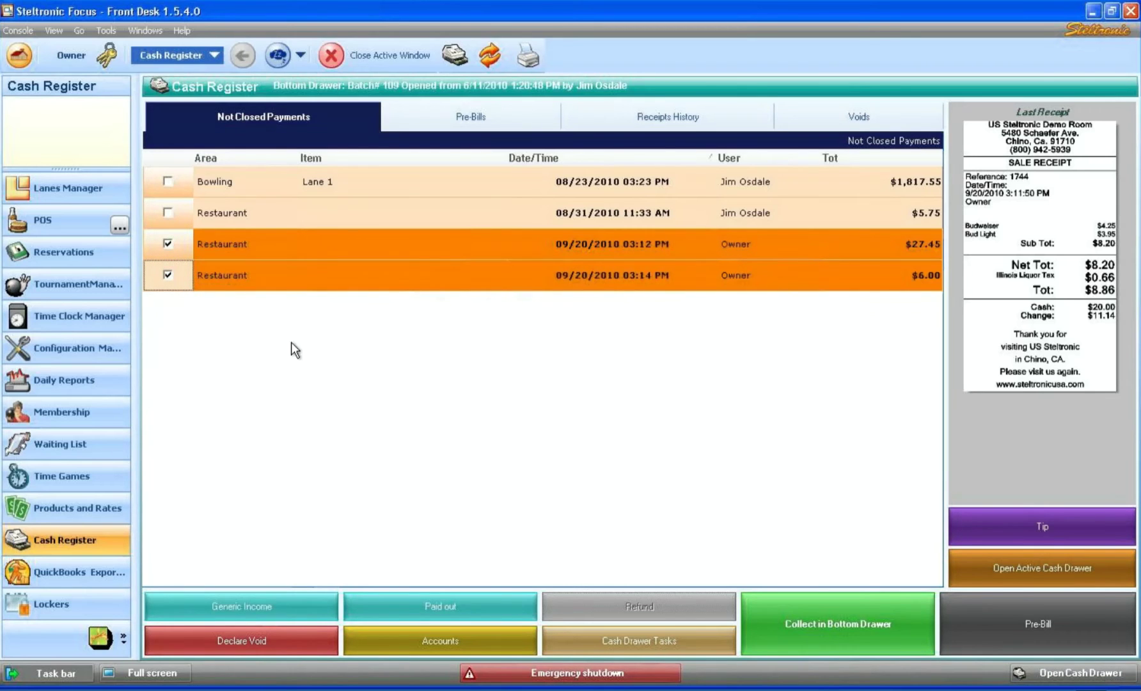
{"action": "left_click", "coordinate": [803, 629]}
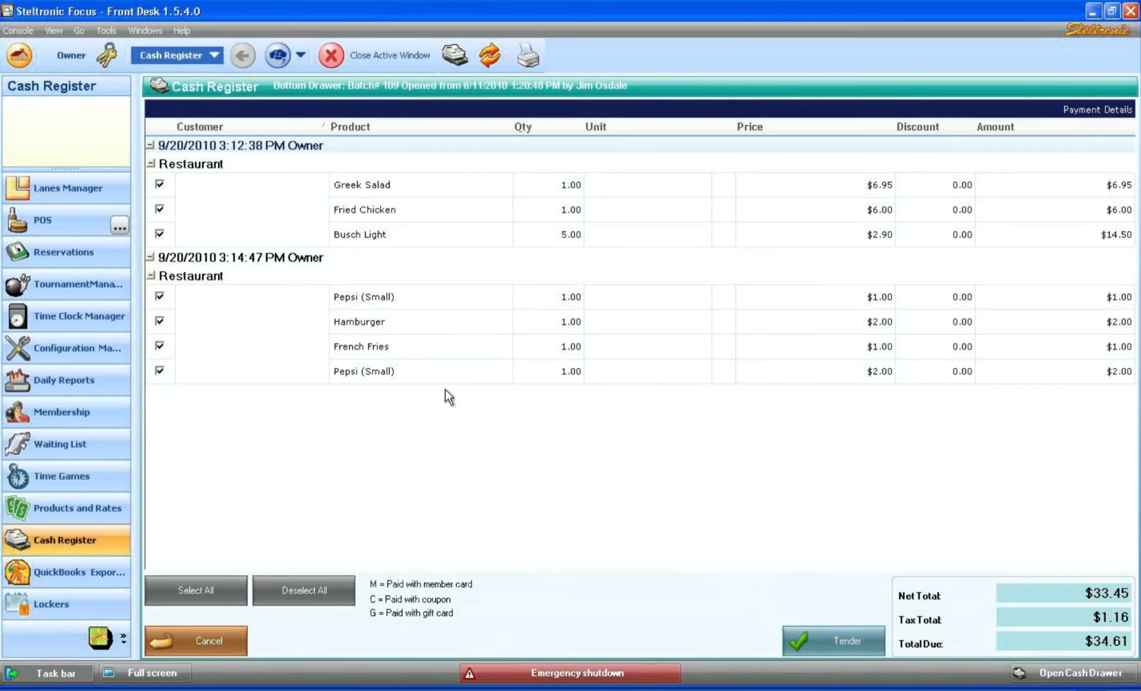
{"action": "left_click", "coordinate": [160, 233]}
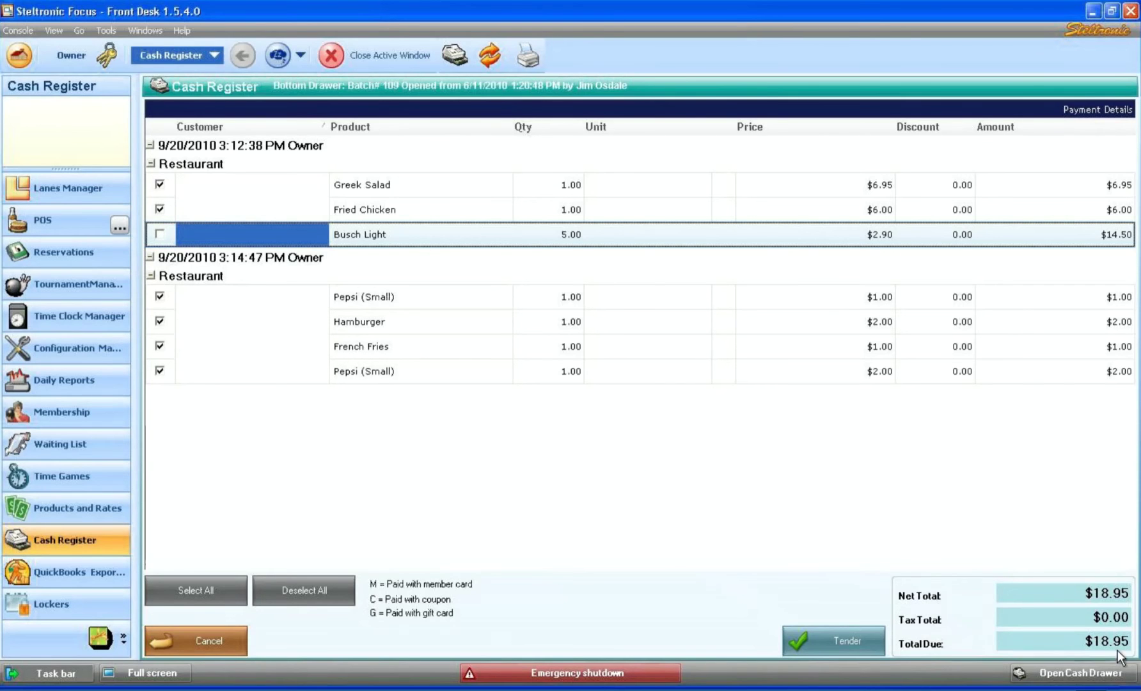
- Tender a $20 bill for the $18.95 combined items, giving $1.05 change
{"action": "left_click", "coordinate": [810, 639]}
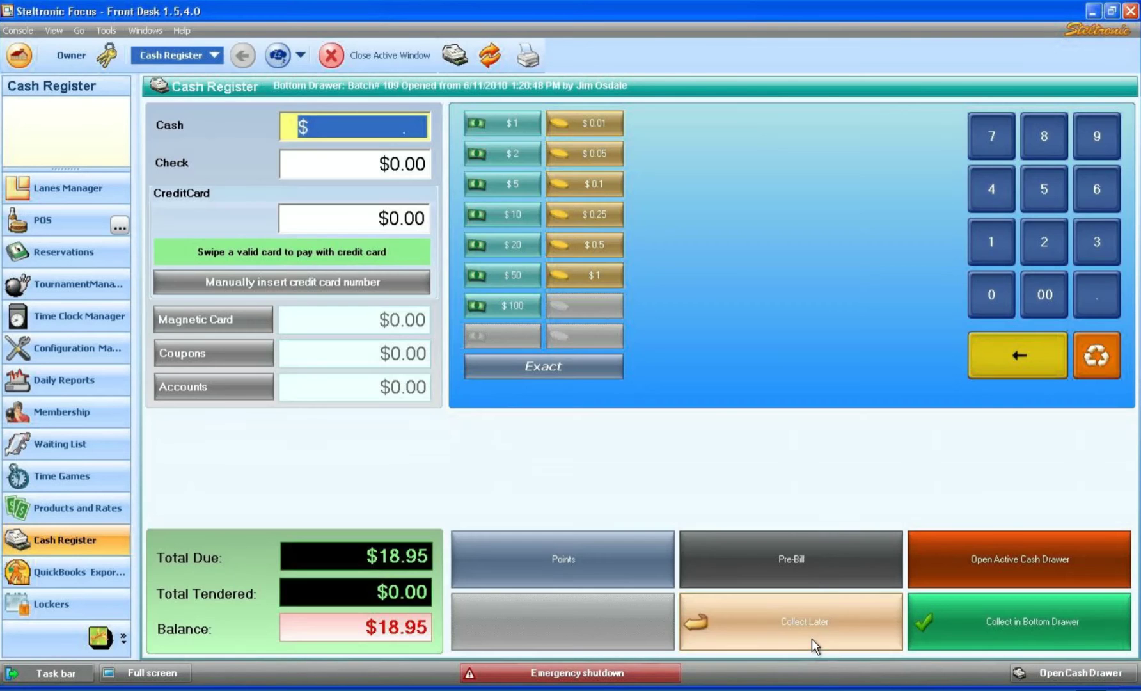
{"action": "left_click", "coordinate": [499, 238]}
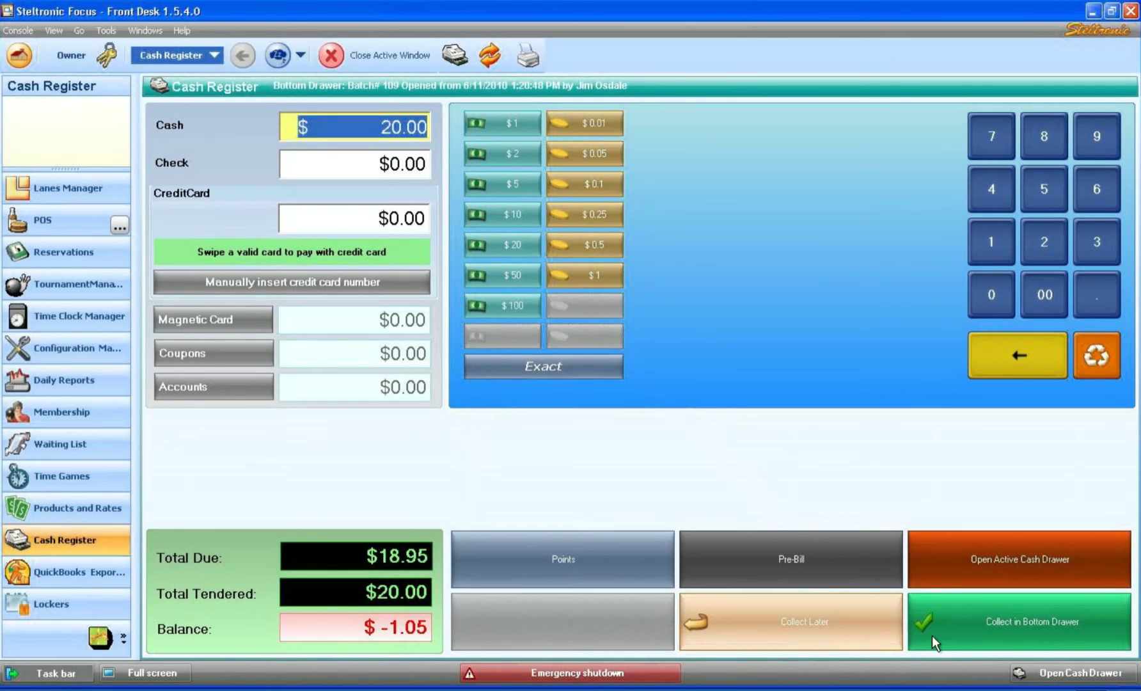
{"action": "left_click", "coordinate": [1011, 637]}
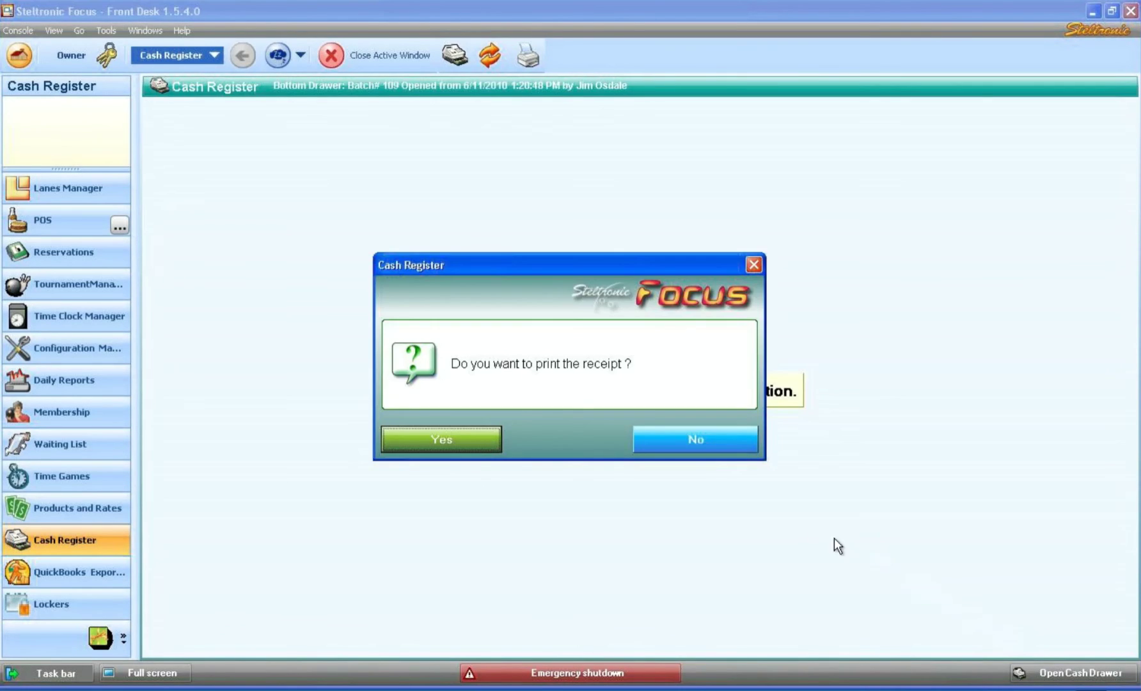
- Skip the receipt, then pay the $15.66 Busch Light balance with $20 cash, again without a receipt
{"action": "left_click", "coordinate": [674, 440]}
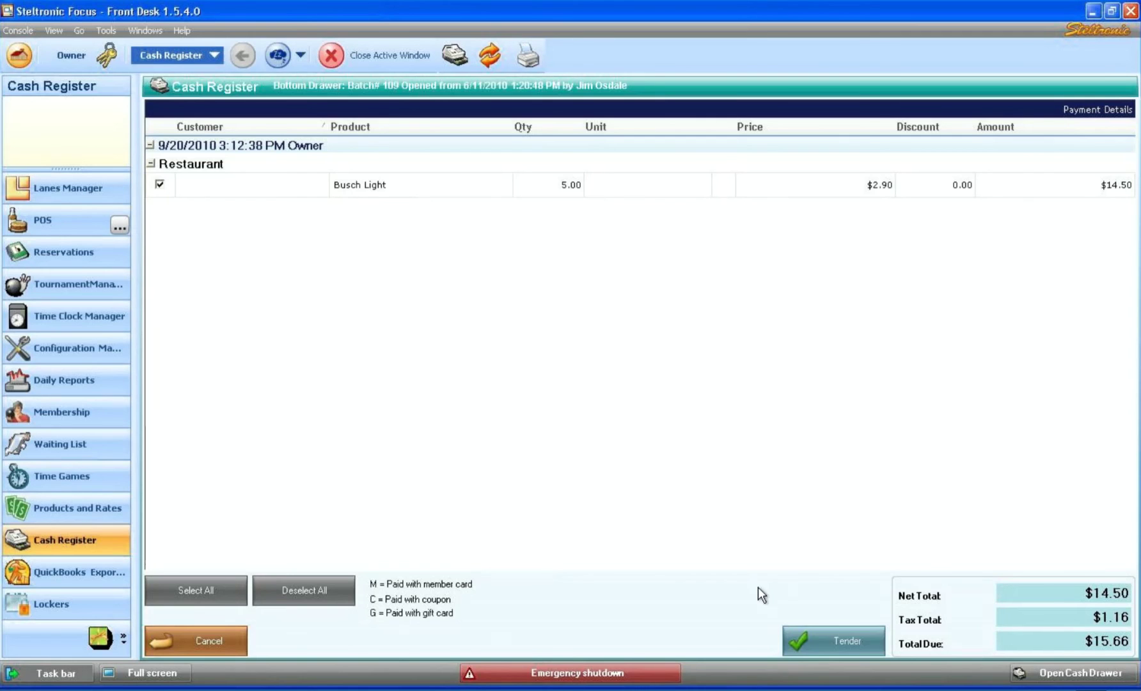
{"action": "left_click", "coordinate": [800, 633]}
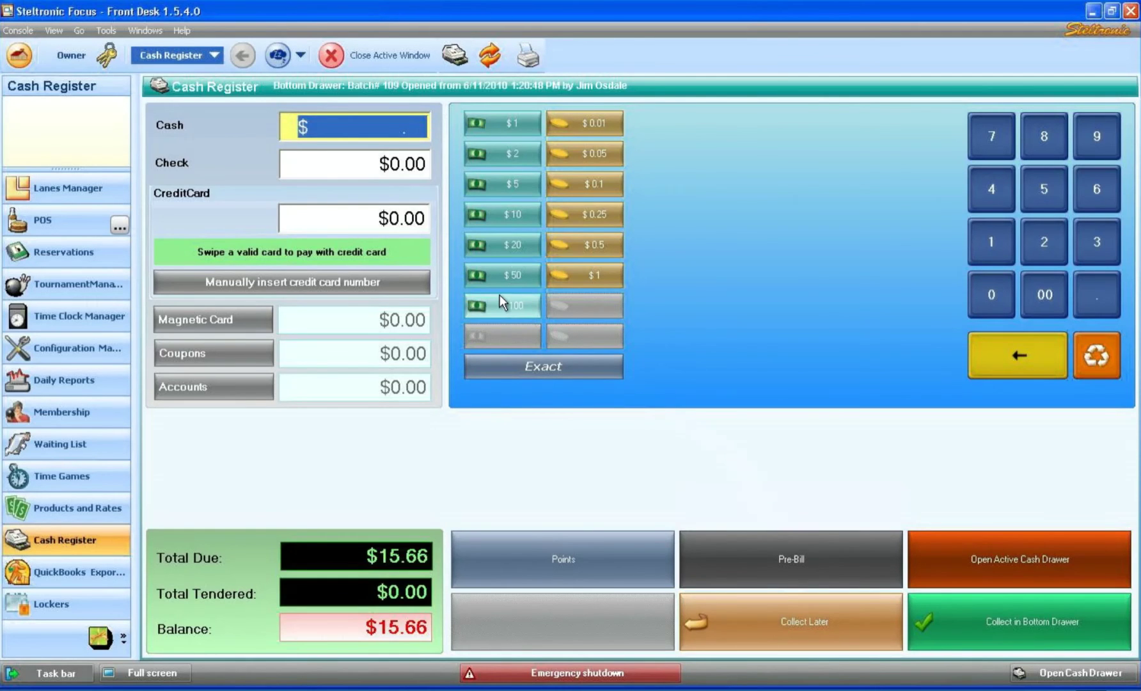
{"action": "left_click", "coordinate": [497, 245]}
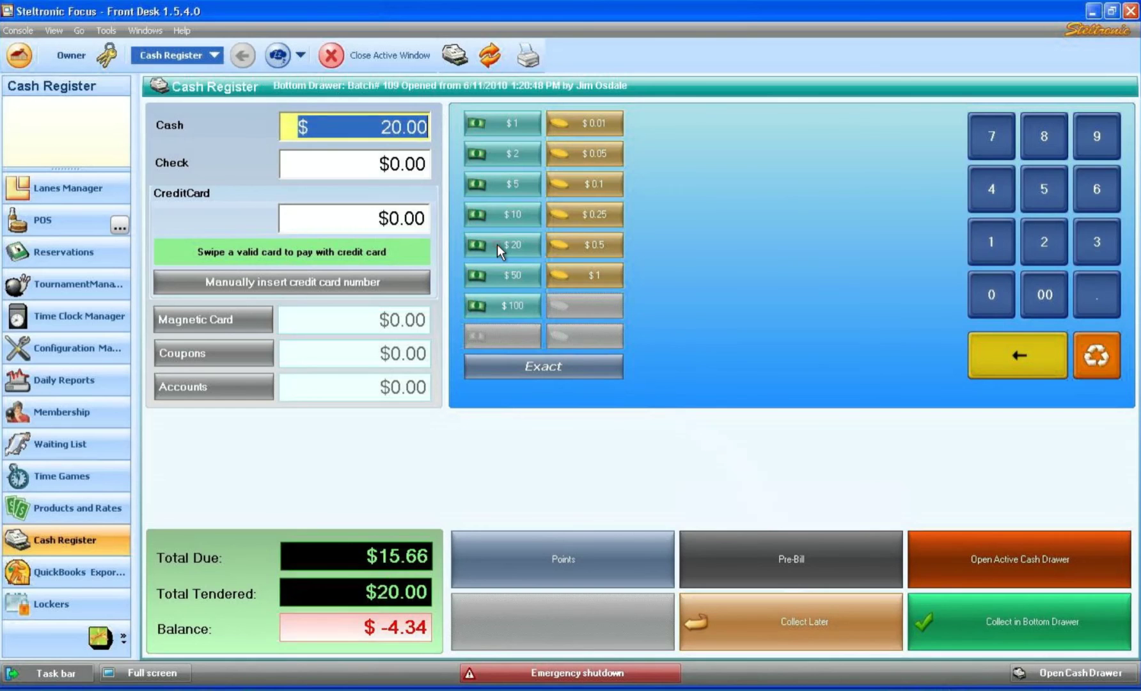
{"action": "left_click", "coordinate": [994, 621]}
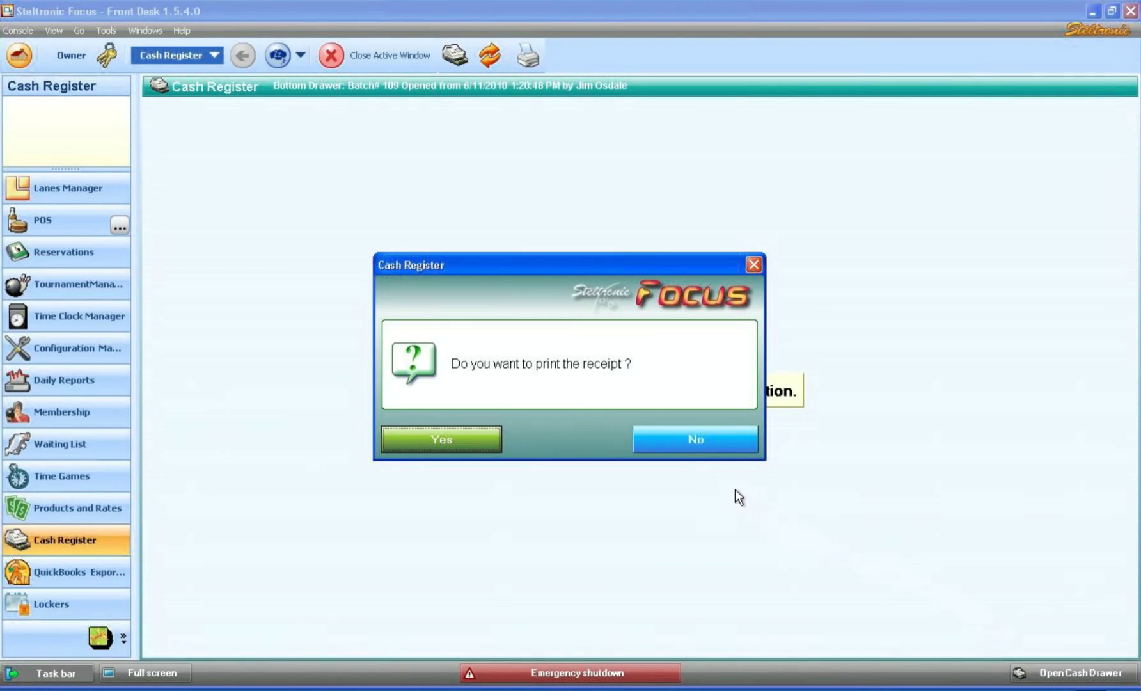
{"action": "left_click", "coordinate": [667, 440]}
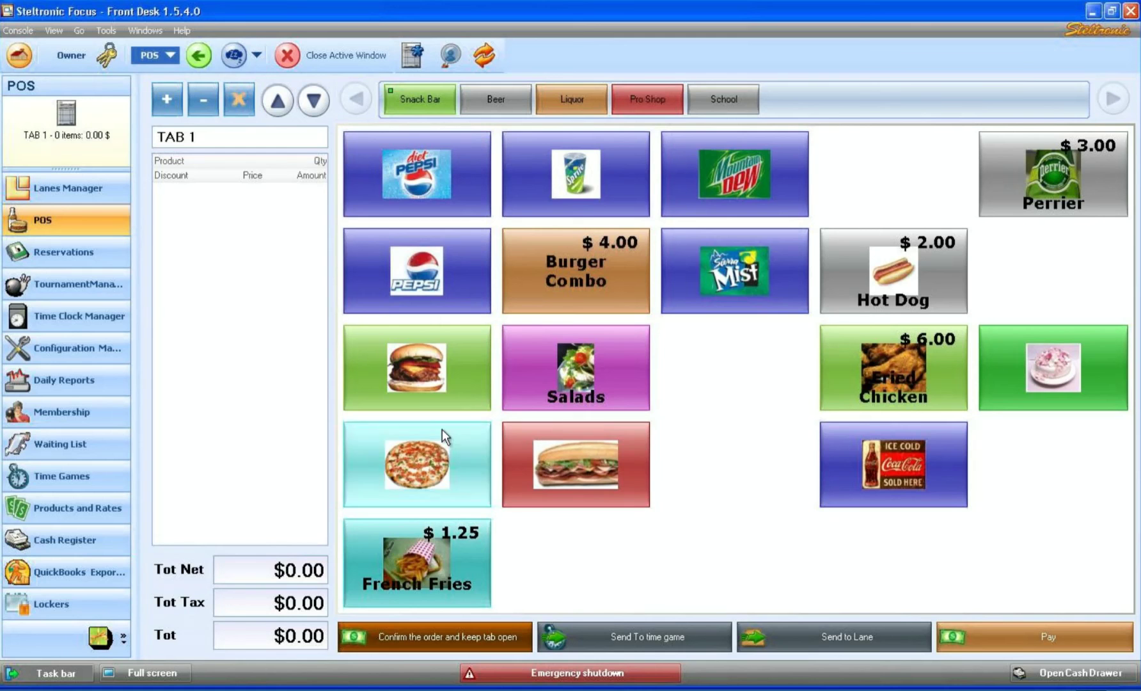
- Open Receipts History in the Cash Register and print receipt 1746 for $15.66
{"action": "left_click", "coordinate": [71, 540]}
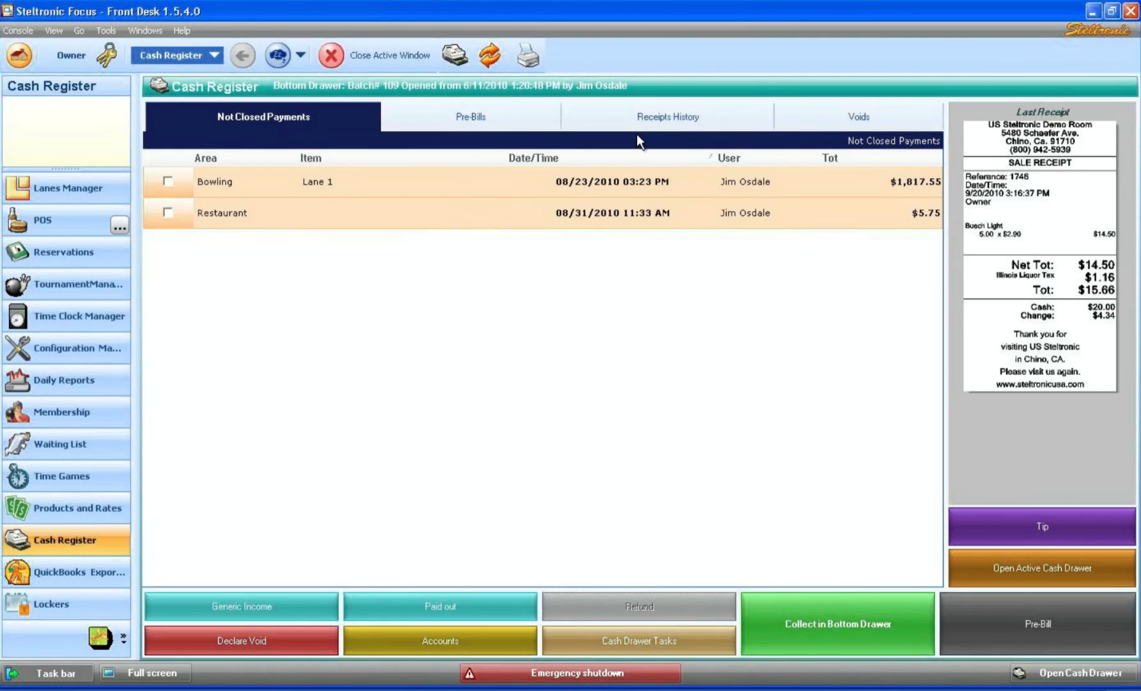
{"action": "left_click", "coordinate": [637, 117]}
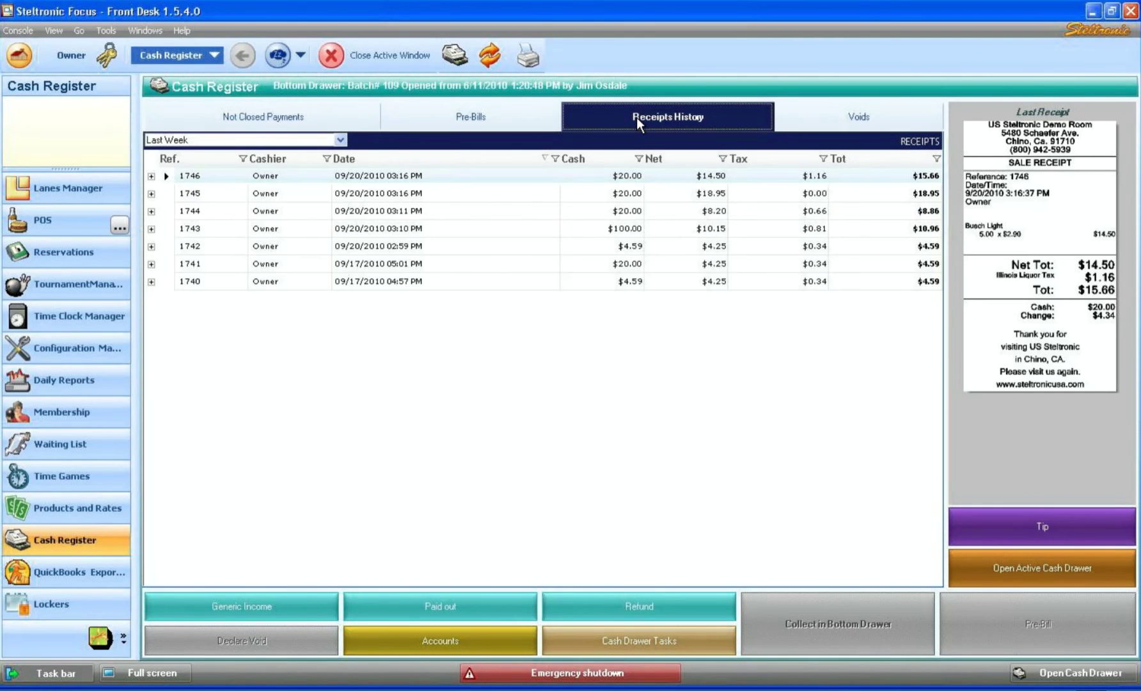
{"action": "left_click", "coordinate": [760, 178]}
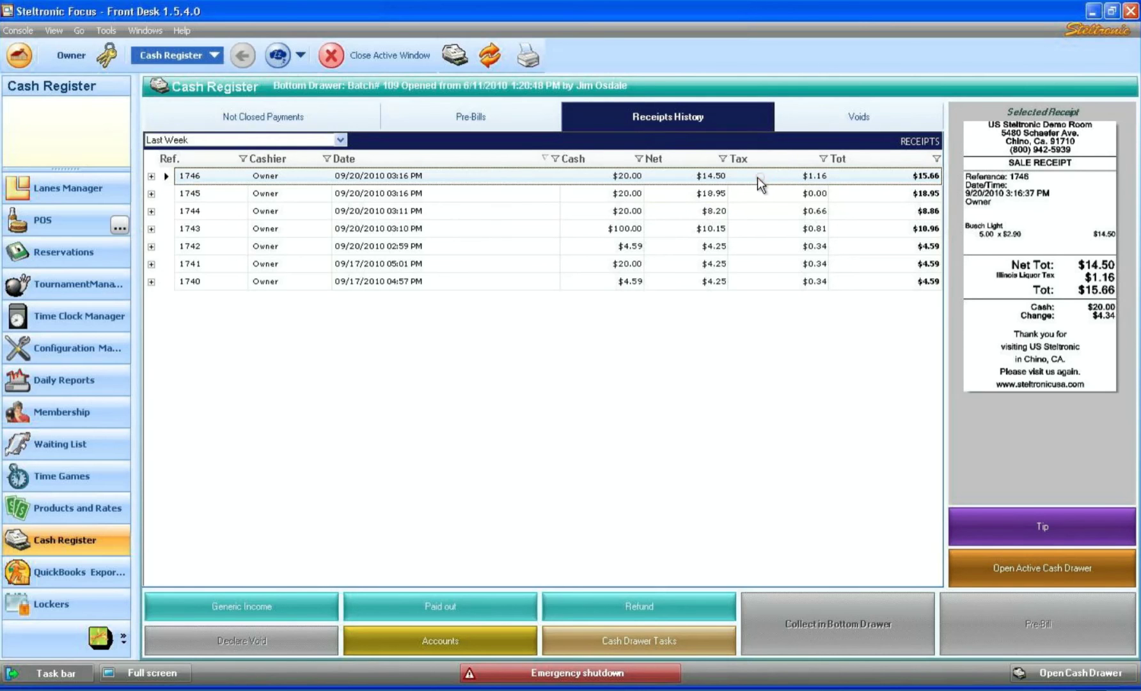
{"action": "left_click", "coordinate": [526, 58]}
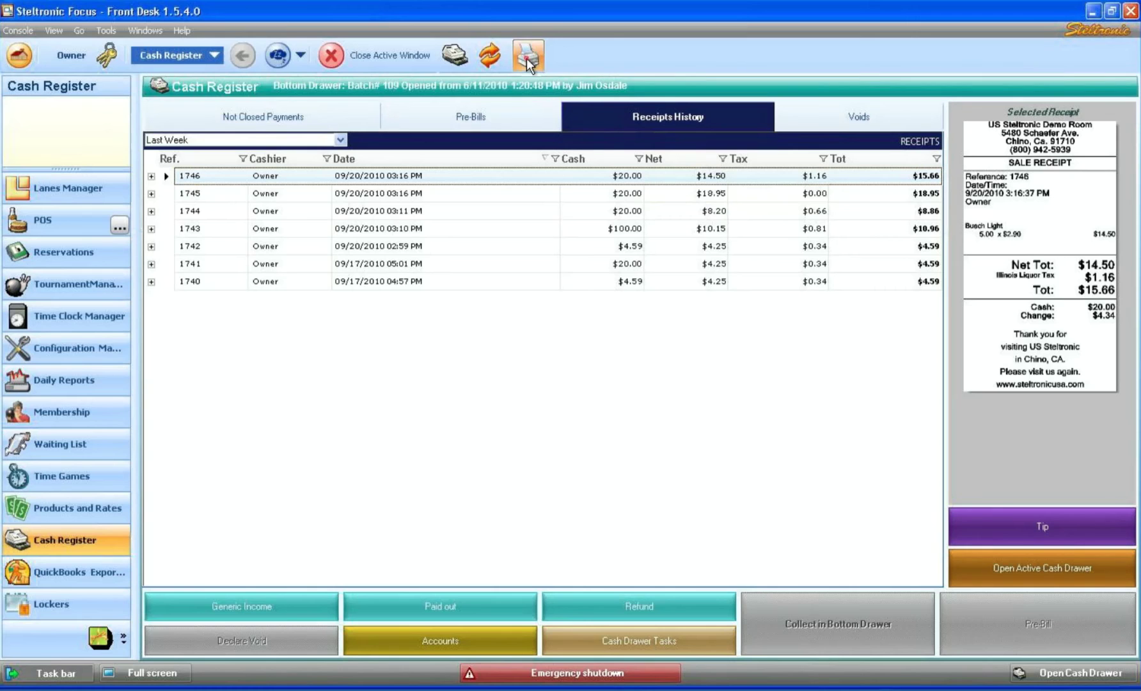